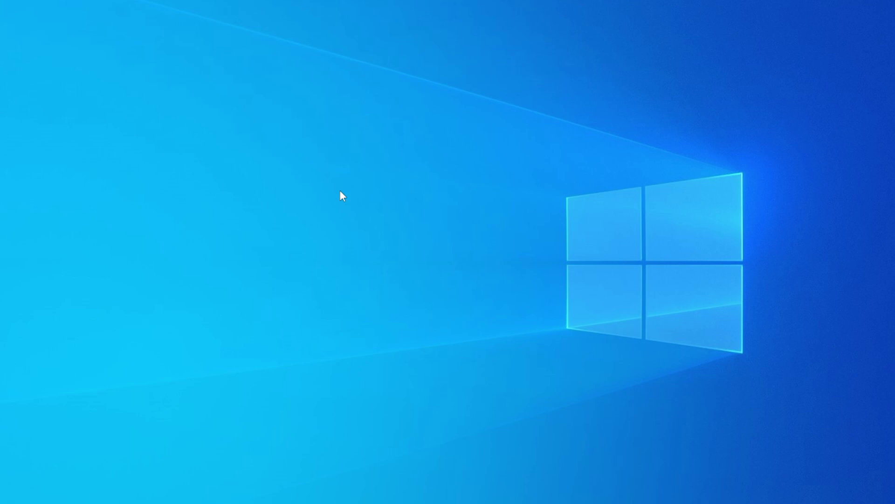
Refresh the desktop, then select Speakers in the Sound panel's playback device list
{"action": "right_click", "coordinate": [265, 191]}
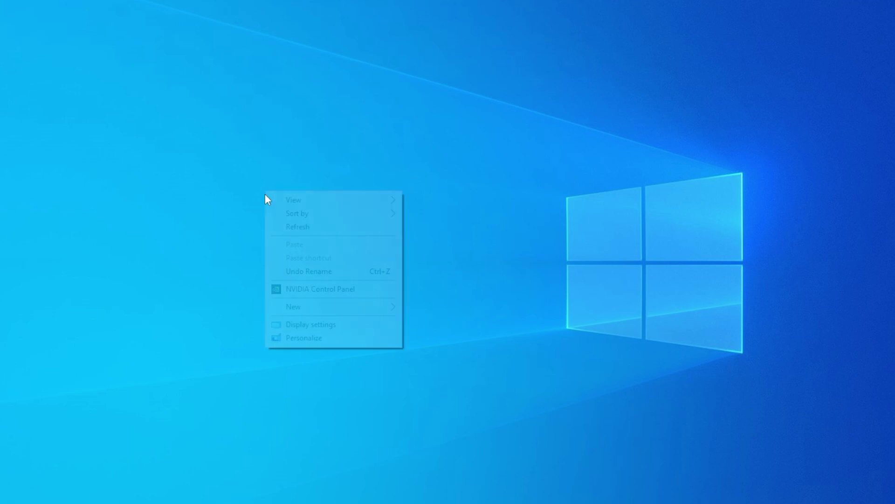
{"action": "left_click", "coordinate": [312, 228]}
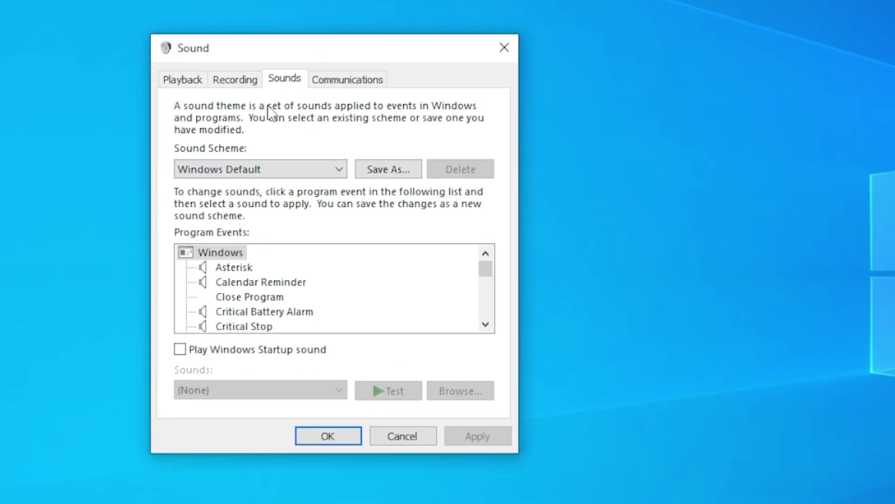
{"action": "left_click", "coordinate": [188, 80]}
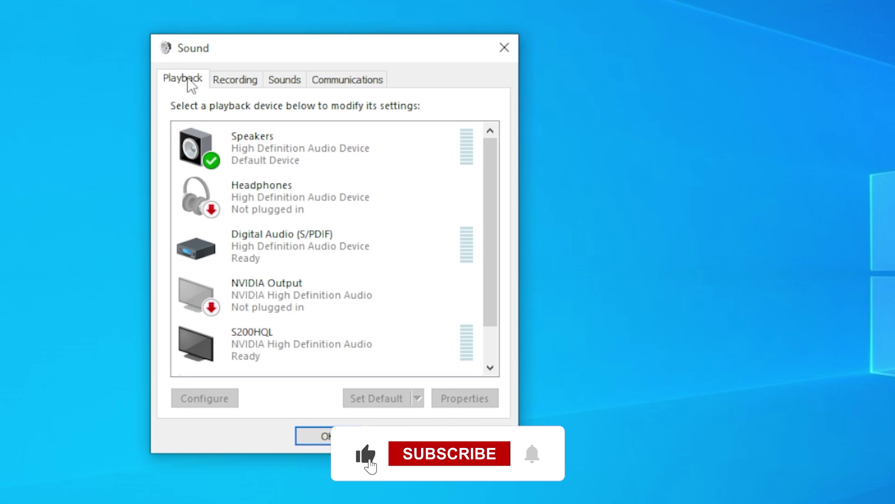
{"action": "left_click", "coordinate": [304, 153]}
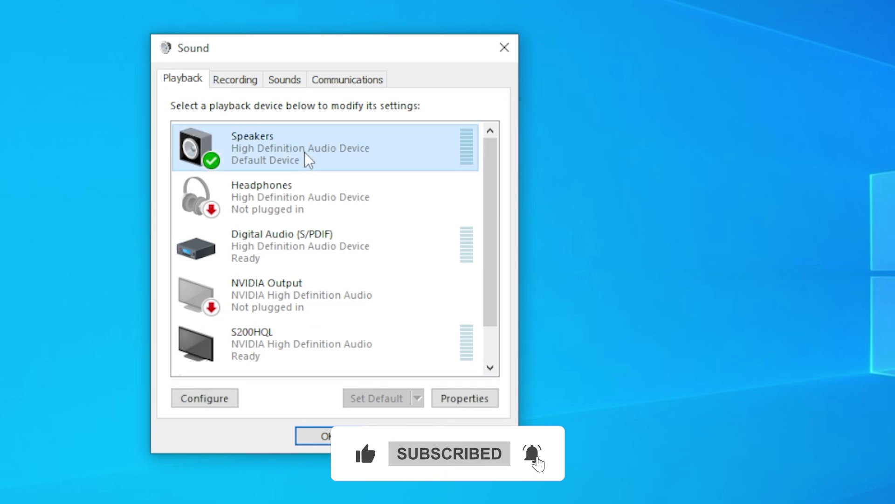
Toggle 'Disable all enhancements' in Speakers properties, then cancel without saving
{"action": "left_click", "coordinate": [471, 397]}
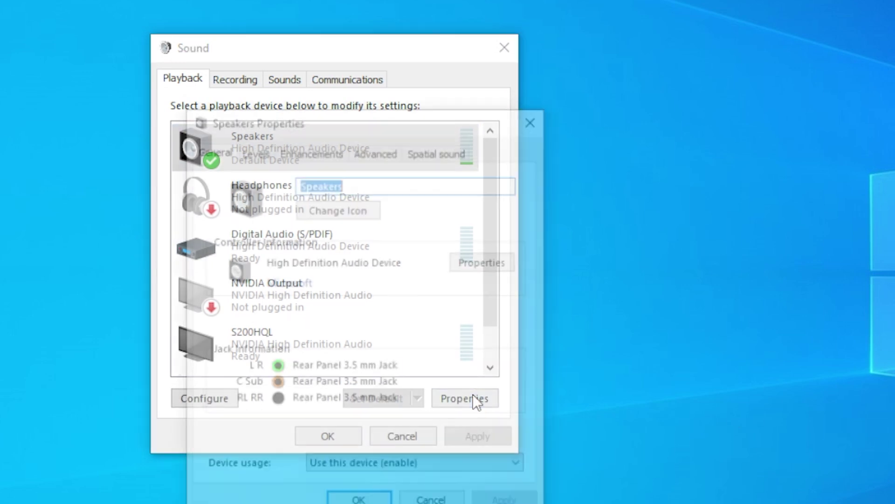
{"action": "left_click", "coordinate": [311, 149]}
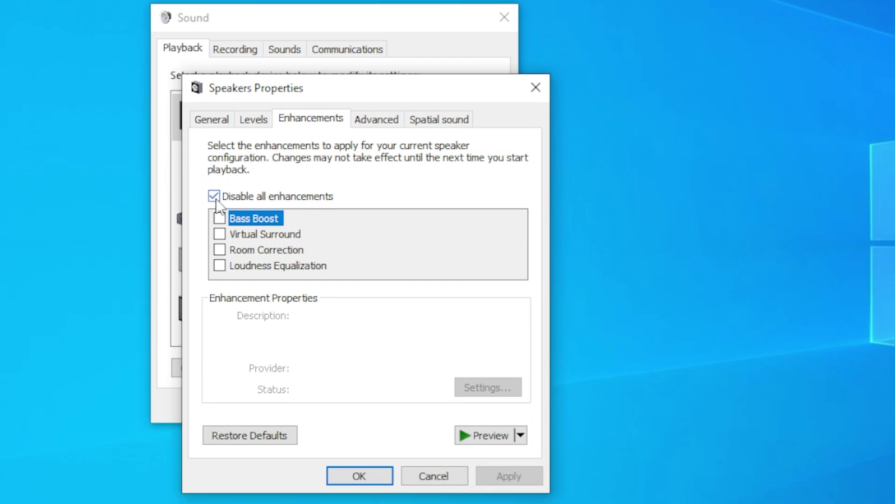
{"action": "left_click", "coordinate": [215, 200]}
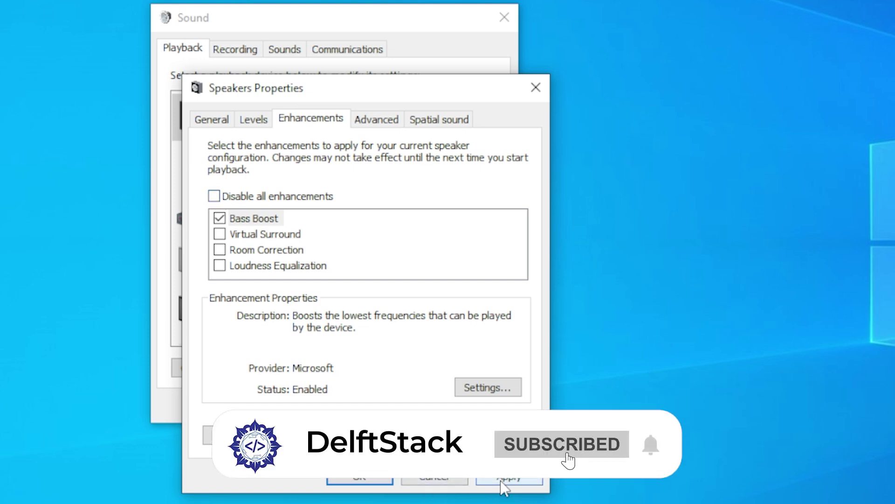
{"action": "left_click", "coordinate": [437, 477]}
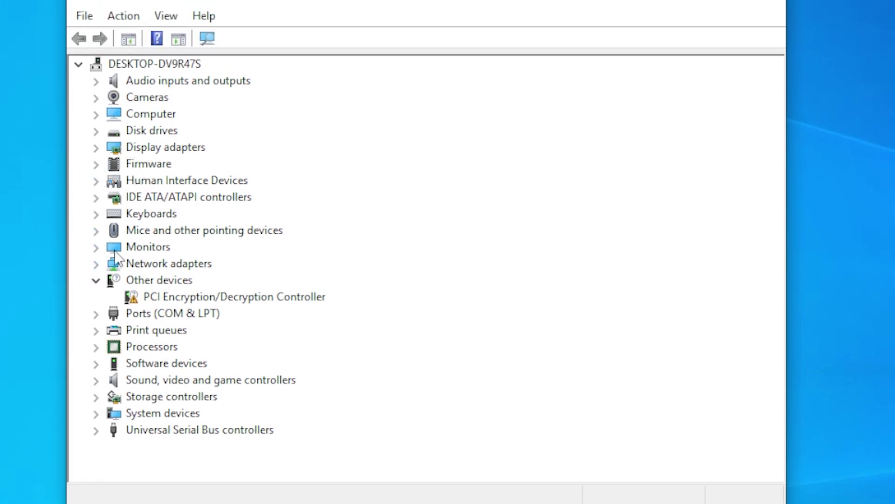
Search automatically for a newer High Definition Audio Device driver under Sound, video and game controllers
{"action": "left_click", "coordinate": [97, 381]}
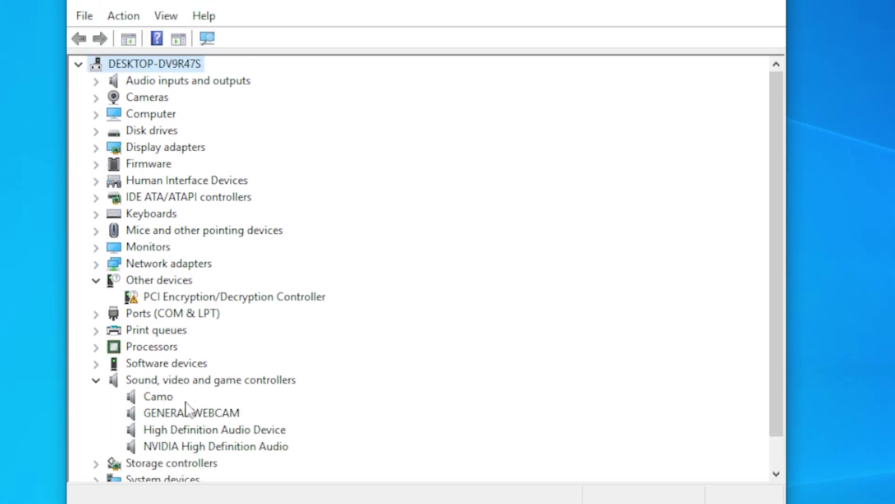
{"action": "left_click", "coordinate": [249, 429]}
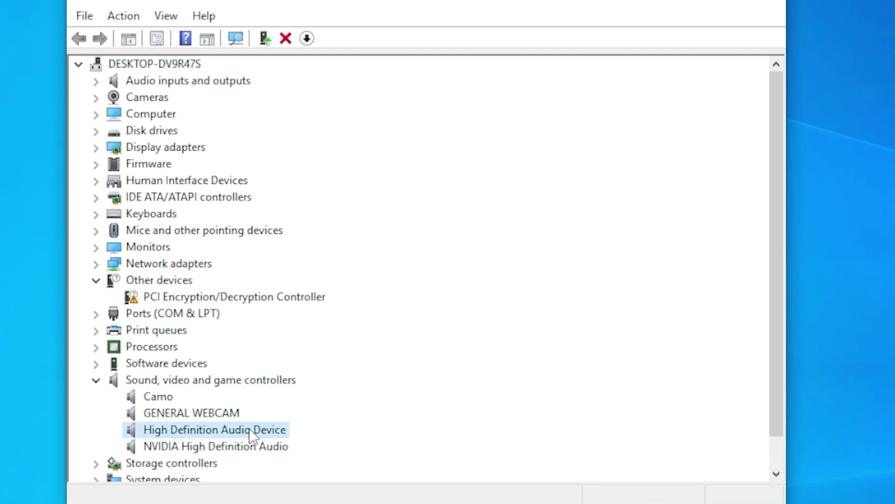
{"action": "right_click", "coordinate": [269, 430]}
{"action": "left_click", "coordinate": [317, 442]}
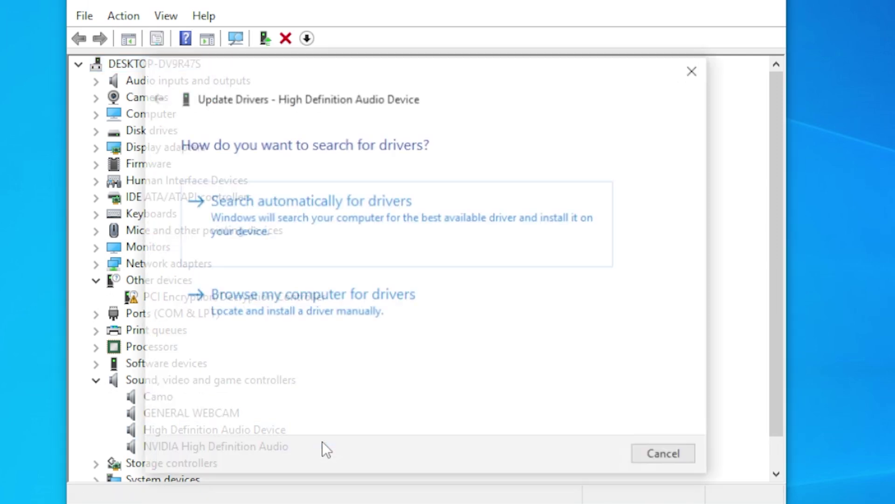
{"action": "left_click", "coordinate": [254, 226]}
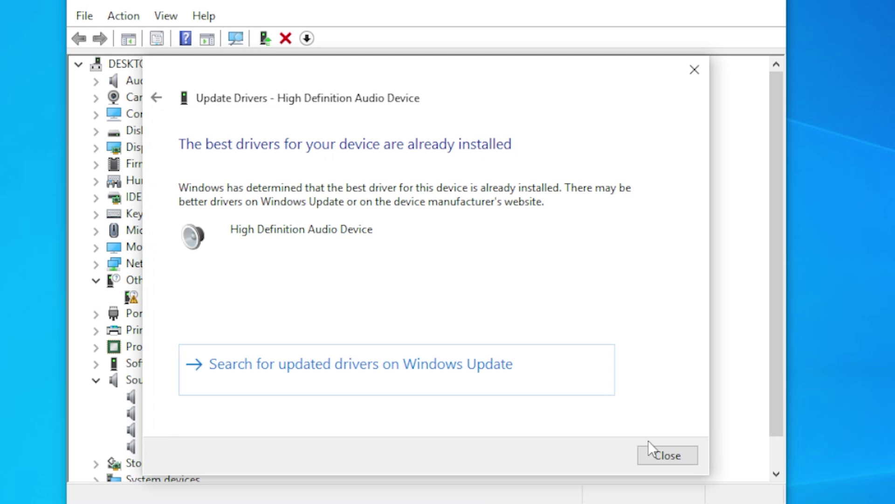
Close the driver update window and open the Speakers playback device properties
{"action": "left_click", "coordinate": [669, 457]}
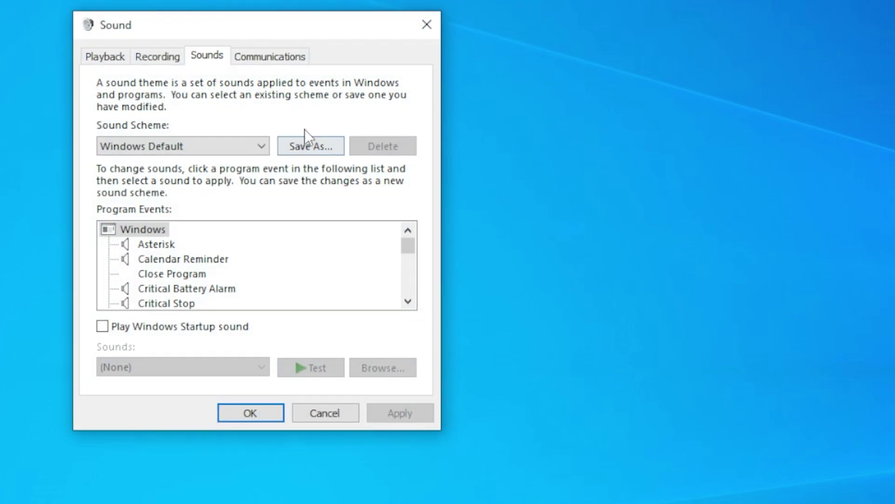
{"action": "left_click", "coordinate": [114, 57]}
{"action": "left_click", "coordinate": [244, 125]}
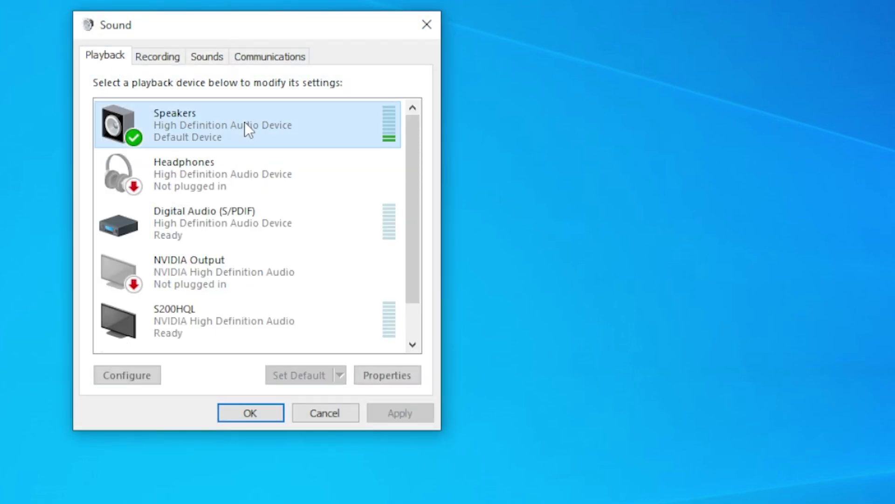
{"action": "left_click", "coordinate": [386, 376]}
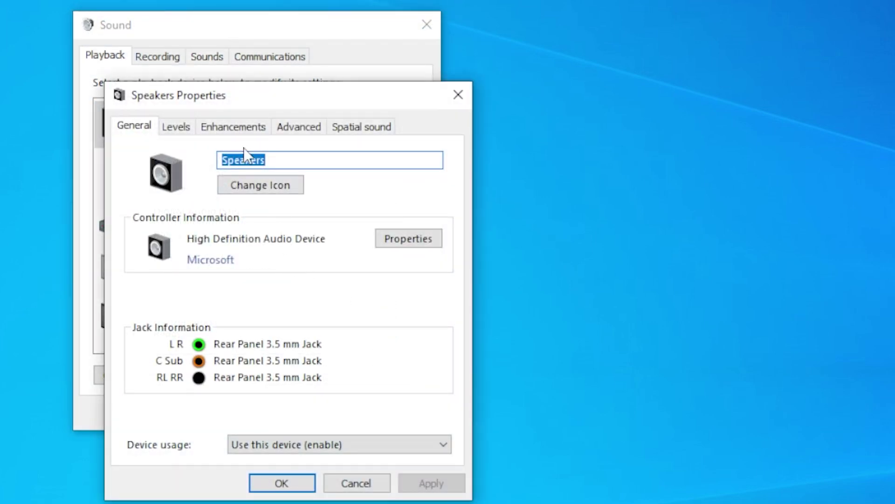
Review the Speakers default format options, keep 16 bit, 48000 Hz, and cancel
{"action": "left_click", "coordinate": [300, 128]}
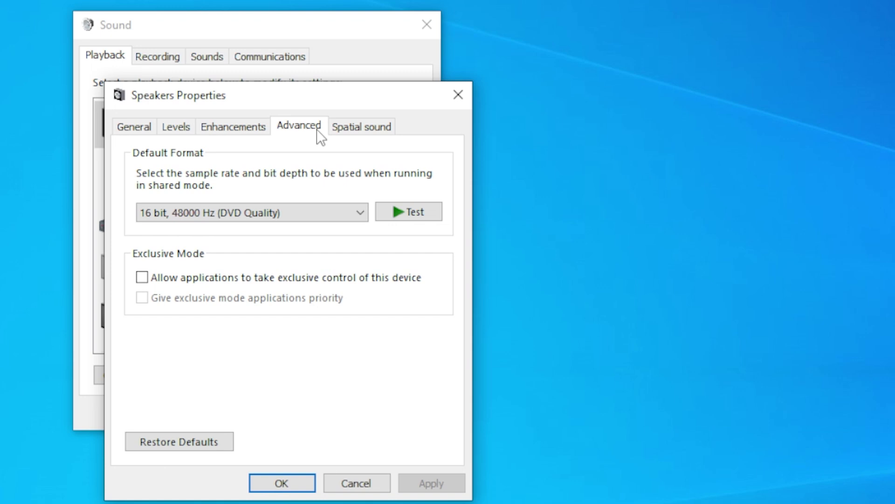
{"action": "left_click", "coordinate": [332, 217]}
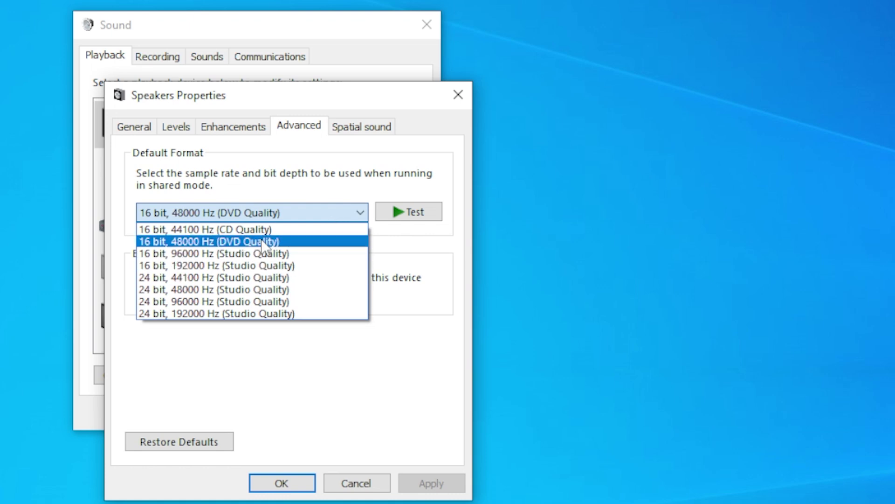
{"action": "left_click", "coordinate": [369, 483]}
{"action": "left_click", "coordinate": [378, 490]}
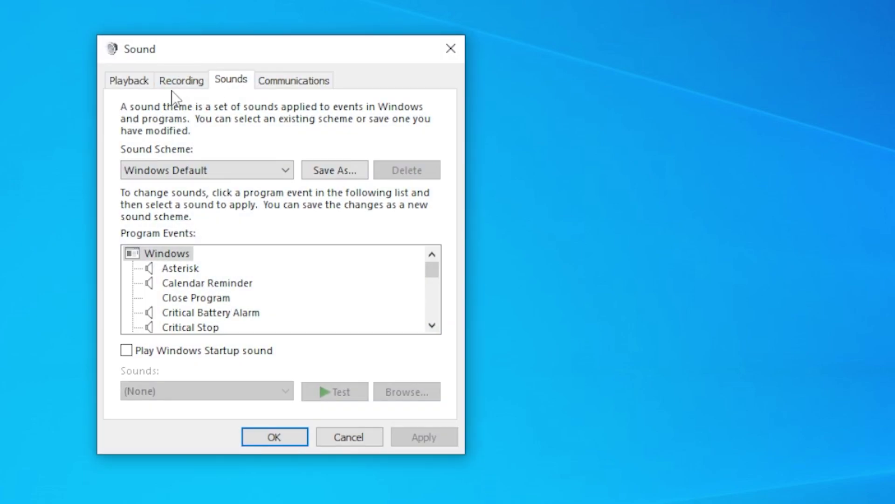
Open the Advanced tab of the Speakers playback device properties
{"action": "left_click", "coordinate": [135, 79]}
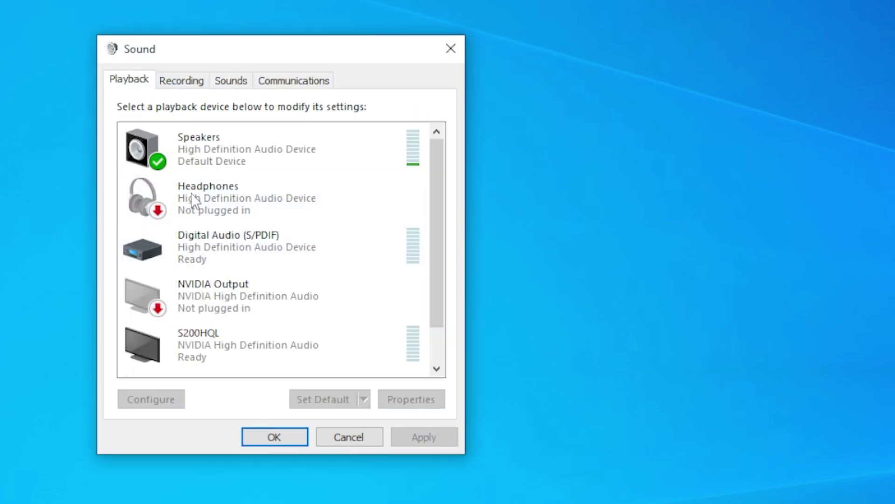
{"action": "left_click", "coordinate": [208, 144]}
{"action": "left_click", "coordinate": [439, 399]}
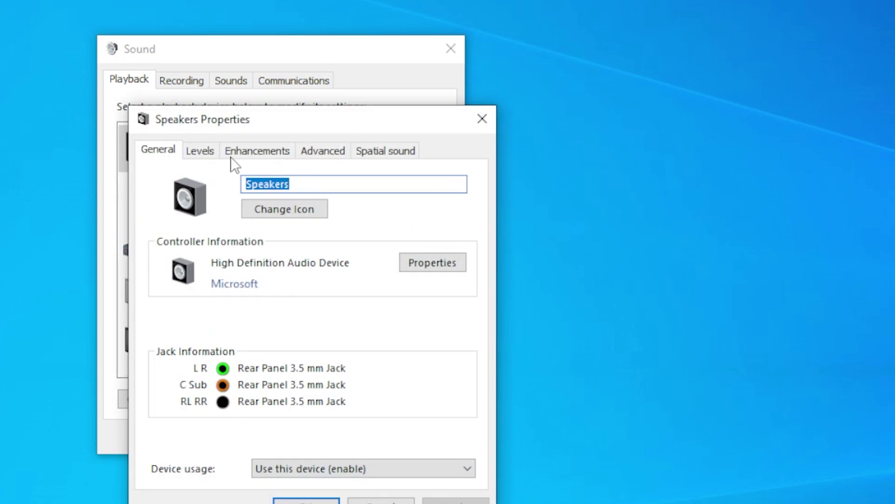
{"action": "left_click", "coordinate": [324, 149]}
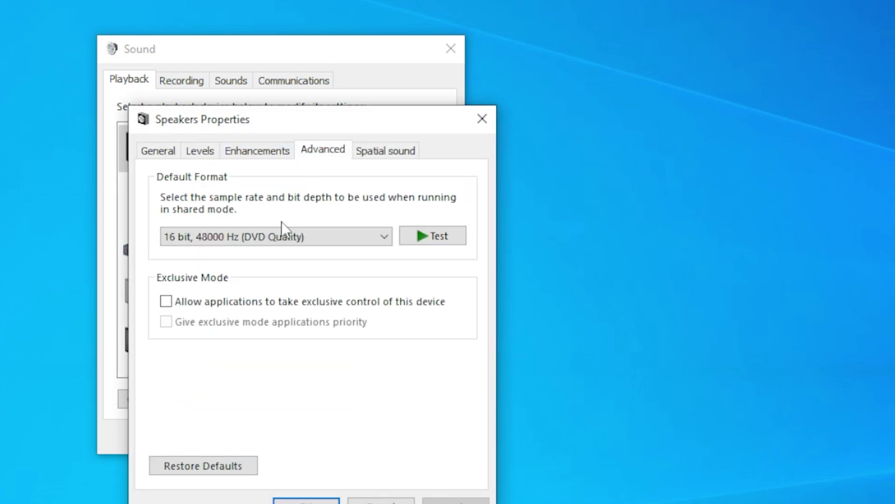
Tick then untick both Exclusive Mode checkboxes, leaving exclusive mode disabled
{"action": "left_click", "coordinate": [166, 303]}
{"action": "left_click", "coordinate": [169, 322]}
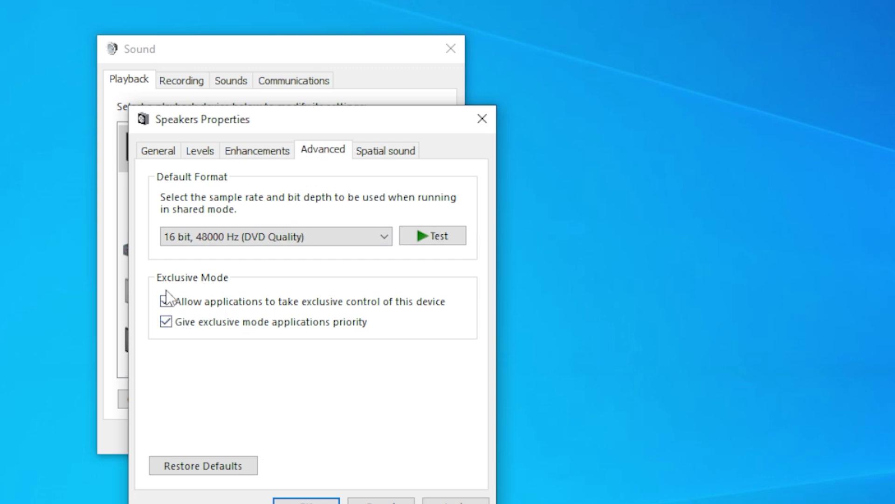
{"action": "left_click", "coordinate": [166, 321]}
{"action": "left_click", "coordinate": [166, 301]}
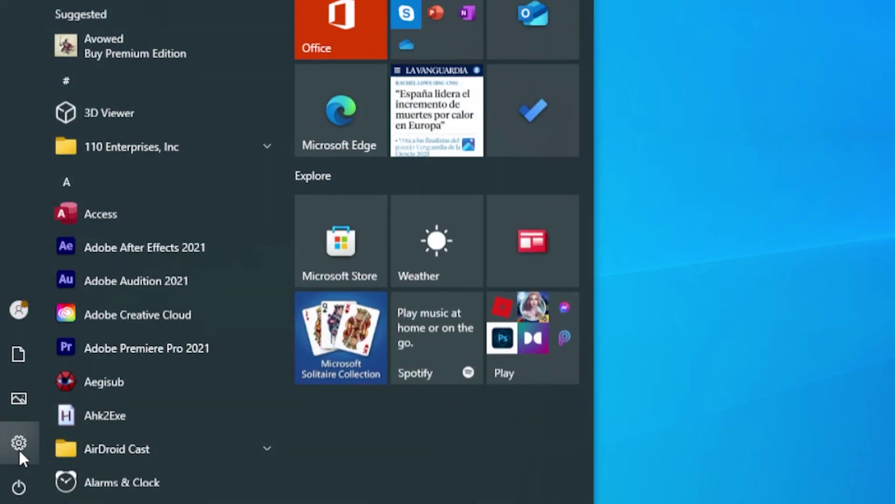
Go to Settings > Privacy > Microphone and scroll through the app access lists
{"action": "left_click", "coordinate": [27, 426]}
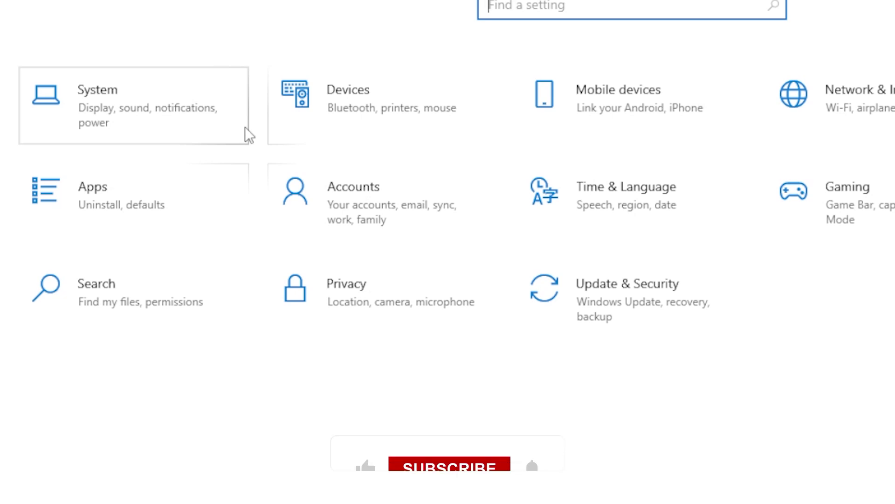
{"action": "left_click", "coordinate": [366, 316]}
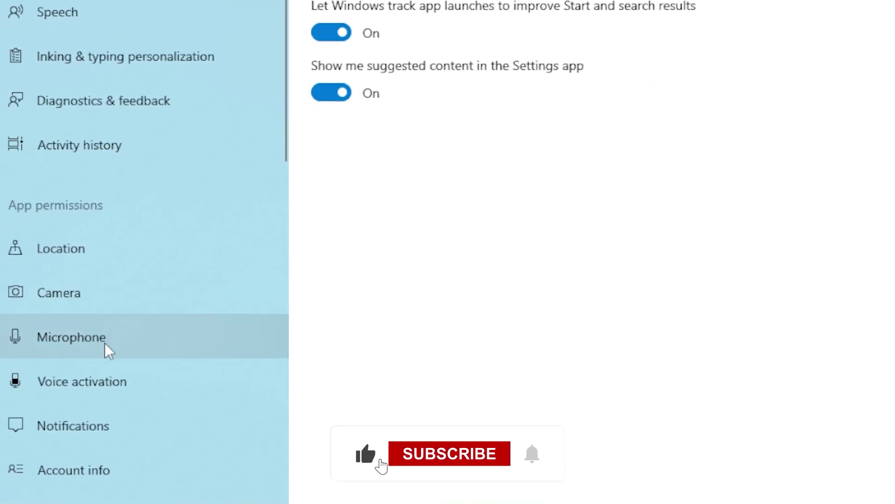
{"action": "left_click", "coordinate": [105, 343]}
{"action": "scroll", "coordinate": [691, 195], "scroll_direction": "down", "scroll_amount": 5}
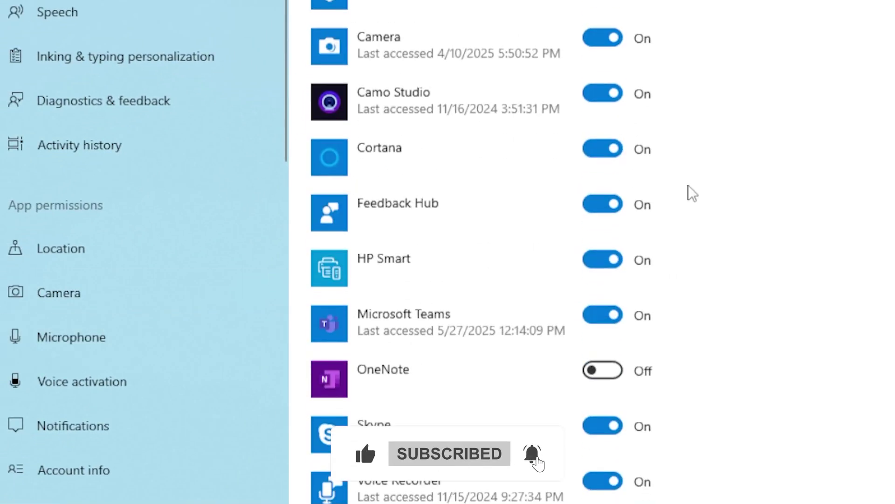
{"action": "scroll", "coordinate": [405, 200], "scroll_direction": "down", "scroll_amount": 5}
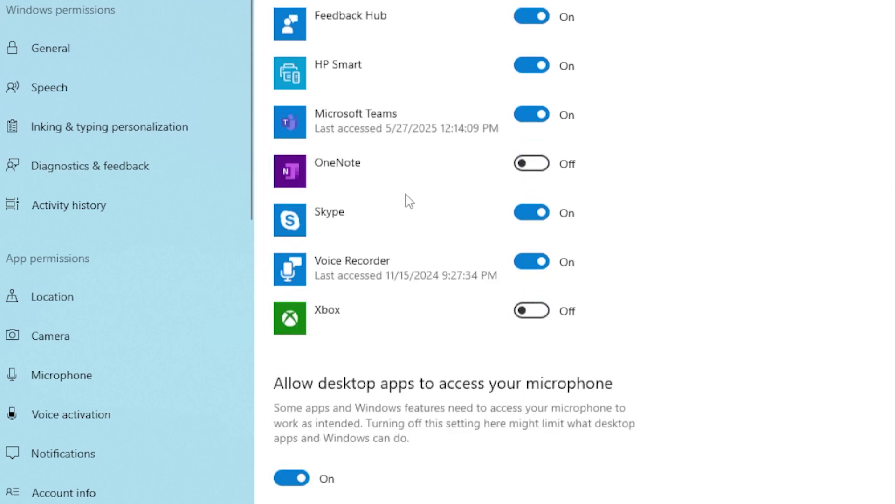
{"action": "scroll", "coordinate": [462, 270], "scroll_direction": "down", "scroll_amount": 2}
{"action": "scroll", "coordinate": [469, 284], "scroll_direction": "down", "scroll_amount": 6}
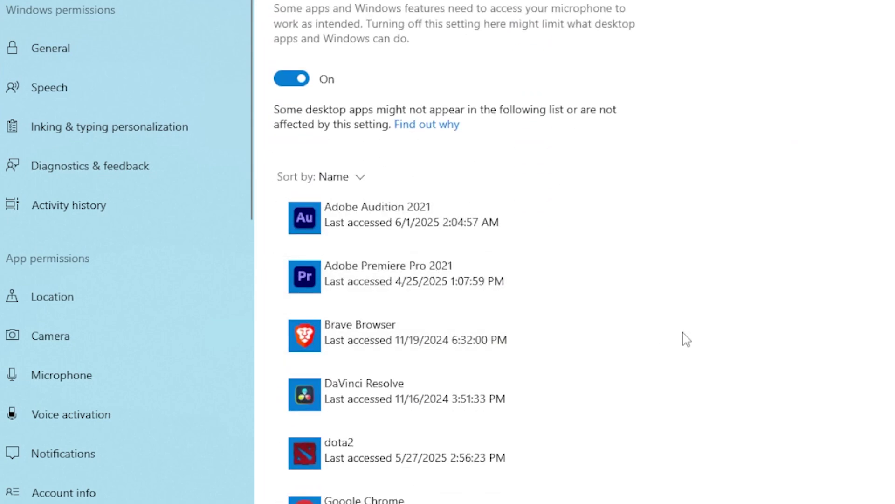
{"action": "scroll", "coordinate": [721, 339], "scroll_direction": "up", "scroll_amount": 5}
{"action": "scroll", "coordinate": [722, 338], "scroll_direction": "up", "scroll_amount": 5}
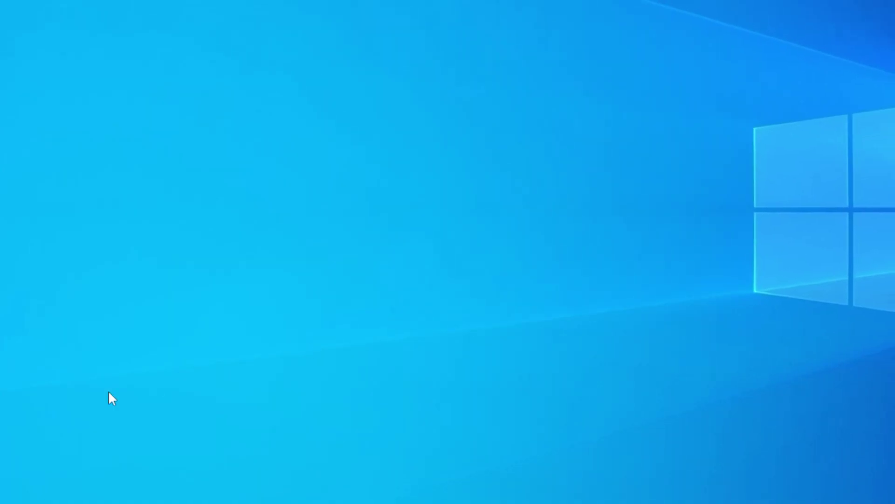
Launch Task Manager from the taskbar's shortcut menu
{"action": "key", "text": "super"}
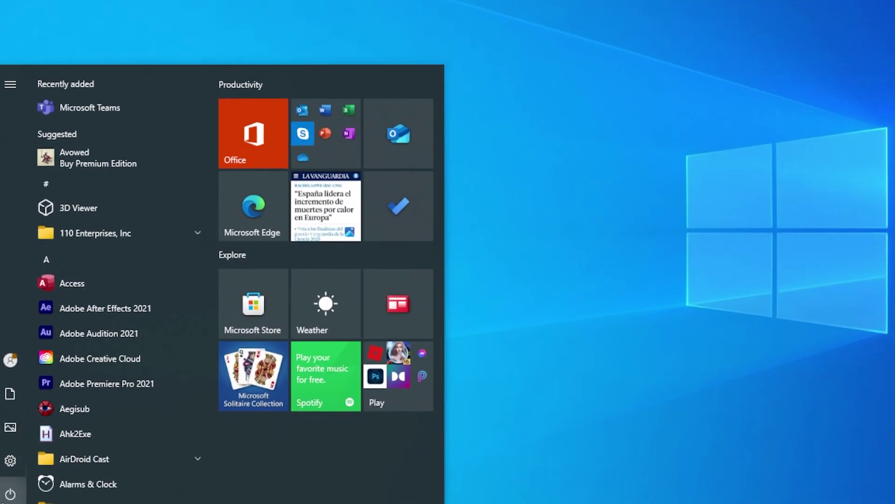
{"action": "left_click", "coordinate": [10, 494]}
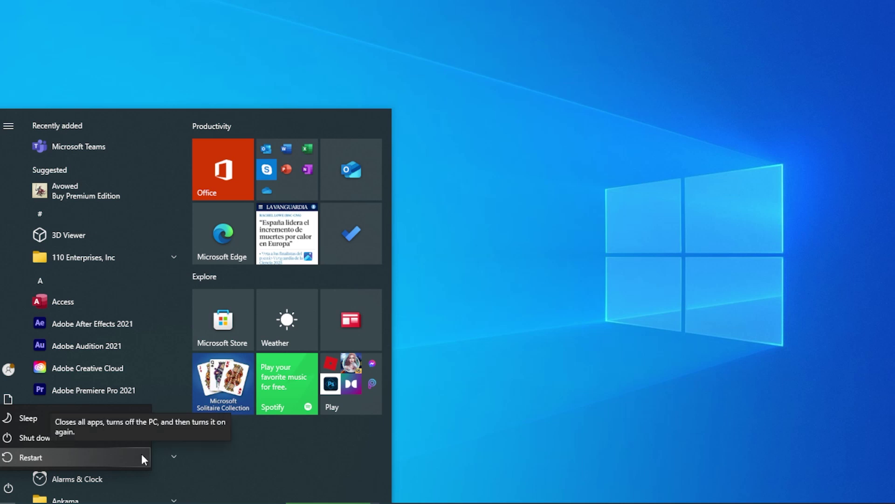
{"action": "right_click", "coordinate": [575, 503]}
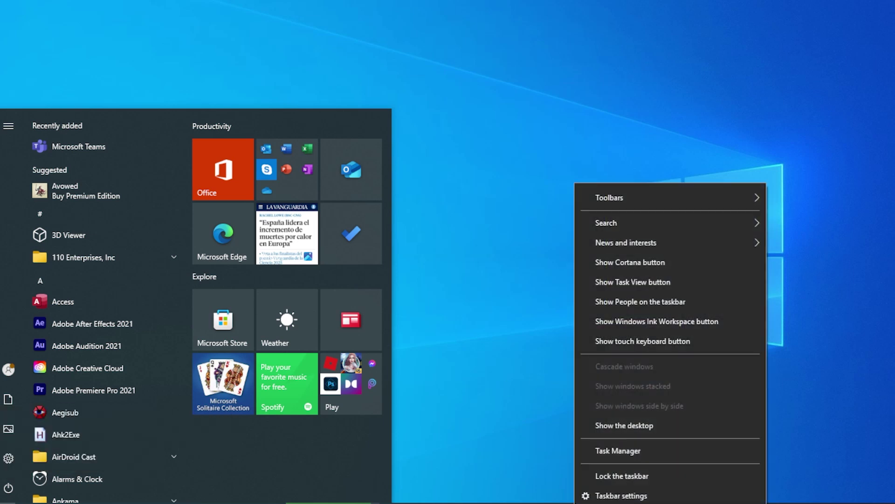
{"action": "left_click", "coordinate": [619, 456]}
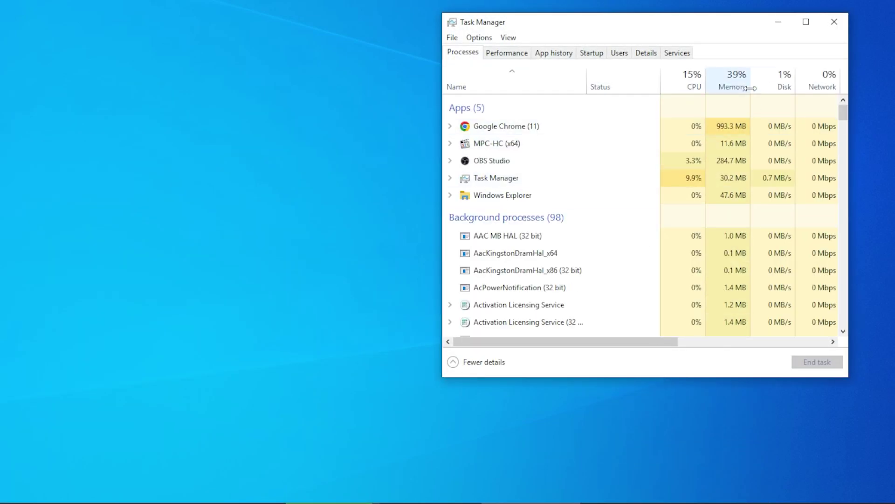
Sort Task Manager's process list by CPU usage and check the top processes
{"action": "left_click_drag", "start_coordinate": [658, 342], "coordinate": [684, 342]}
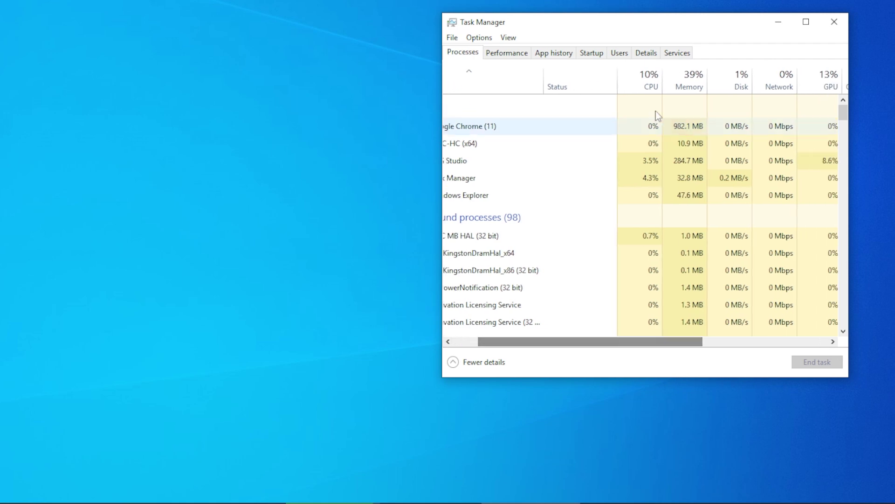
{"action": "left_click", "coordinate": [657, 84]}
{"action": "left_click_drag", "start_coordinate": [611, 343], "coordinate": [527, 343]}
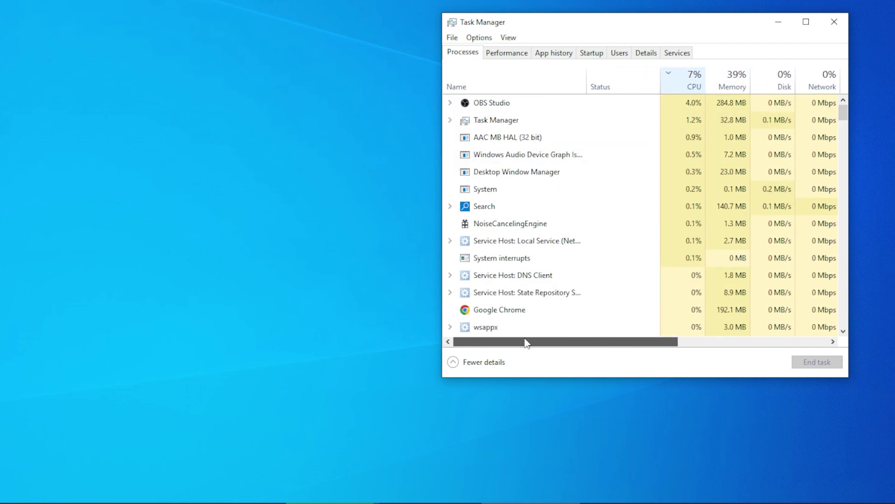
{"action": "scroll", "coordinate": [611, 280], "scroll_direction": "down", "scroll_amount": 1}
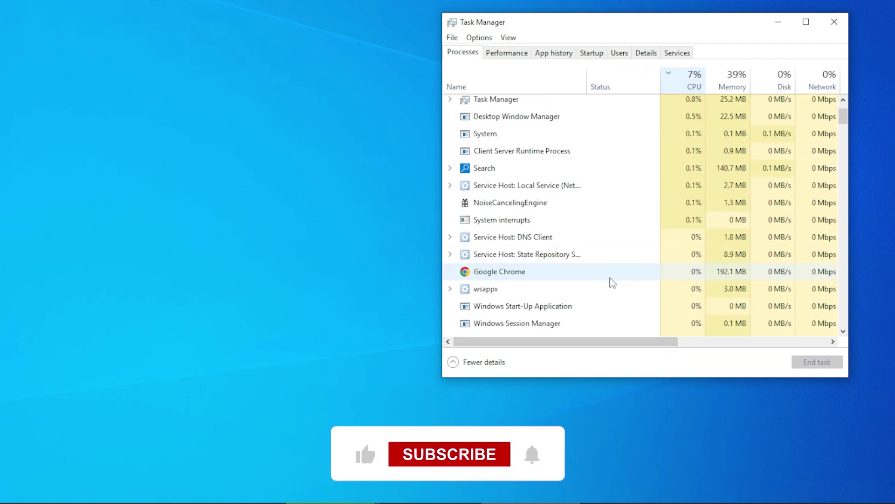
{"action": "scroll", "coordinate": [602, 303], "scroll_direction": "up", "scroll_amount": 1}
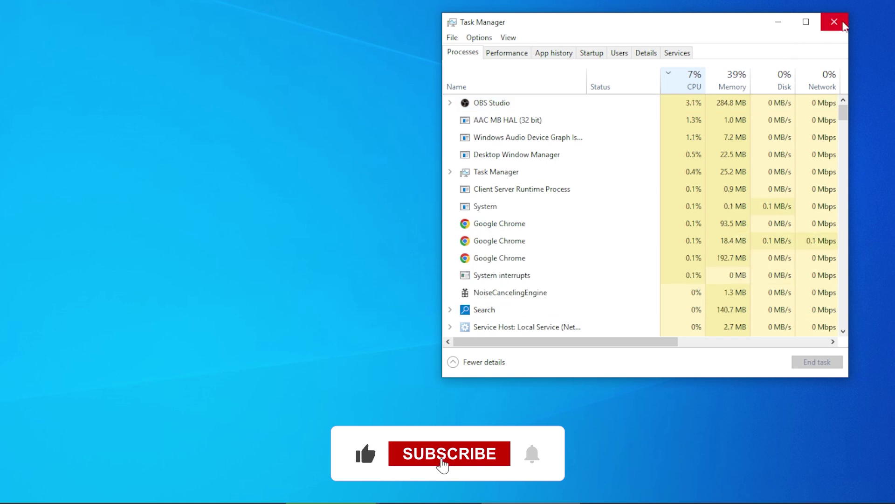